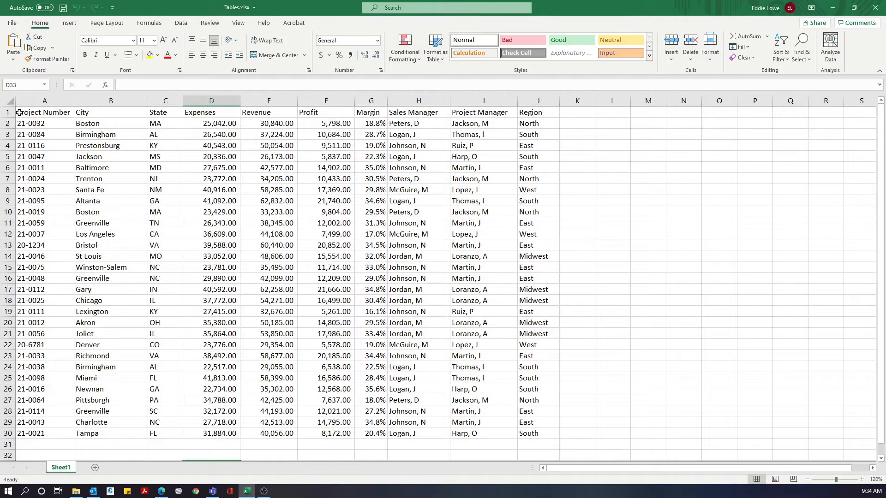
Add filters to the header row from Project Number through Region
{"action": "left_click_drag", "start_coordinate": [19, 113], "coordinate": [539, 116]}
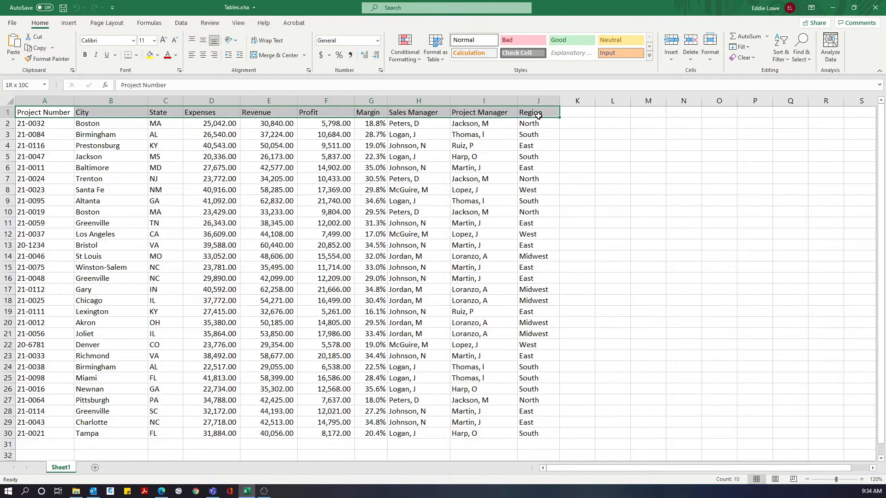
{"action": "left_click", "coordinate": [184, 24]}
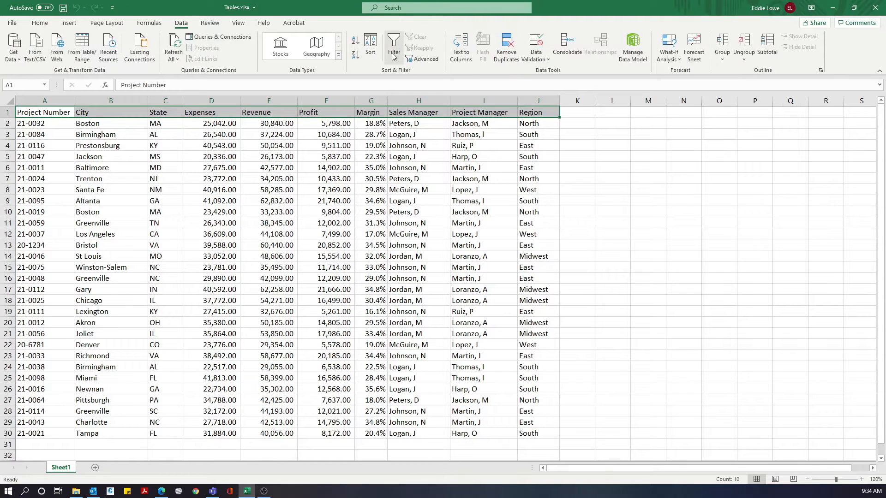
{"action": "left_click", "coordinate": [393, 54]}
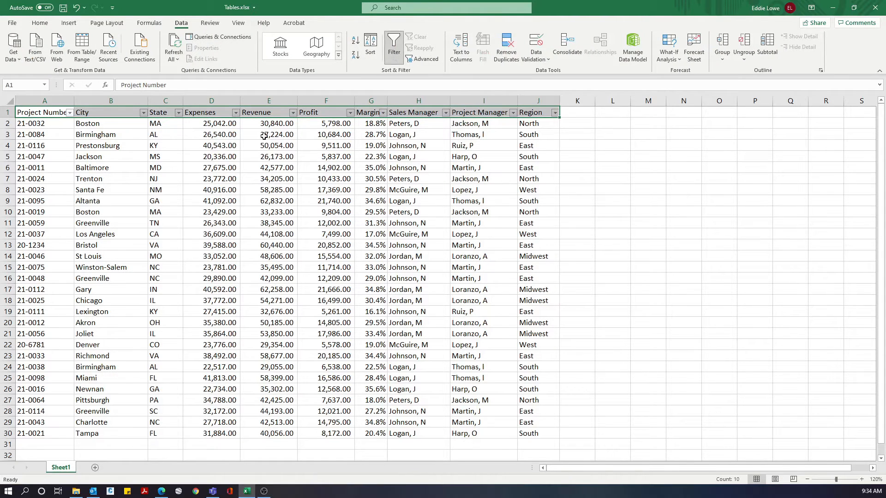
Sort the data by the State column from Z to A
{"action": "left_click", "coordinate": [117, 153]}
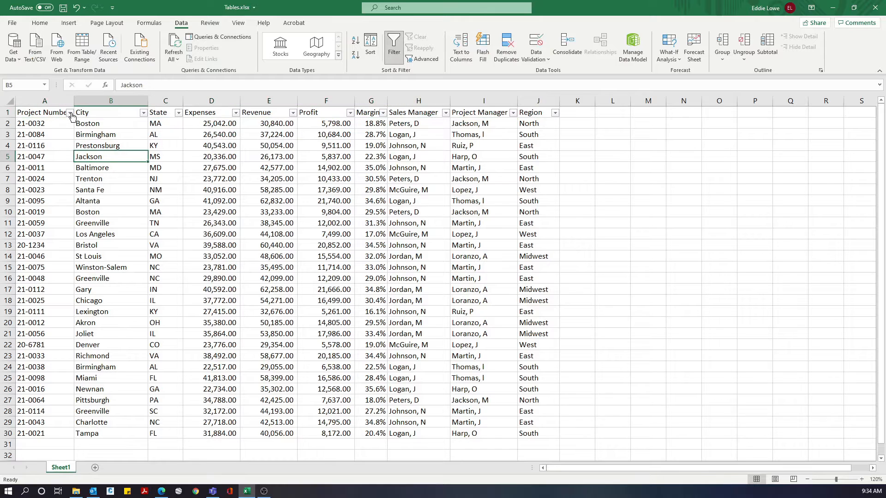
{"action": "left_click", "coordinate": [179, 113]}
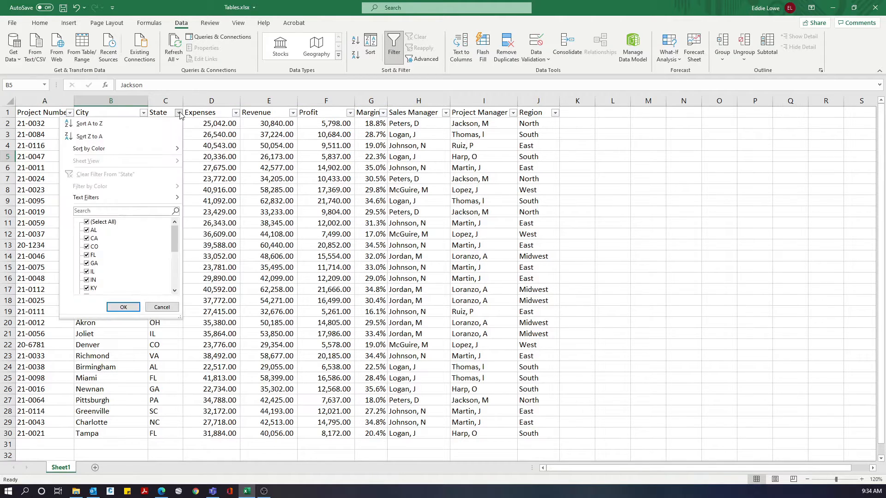
{"action": "left_click", "coordinate": [104, 137]}
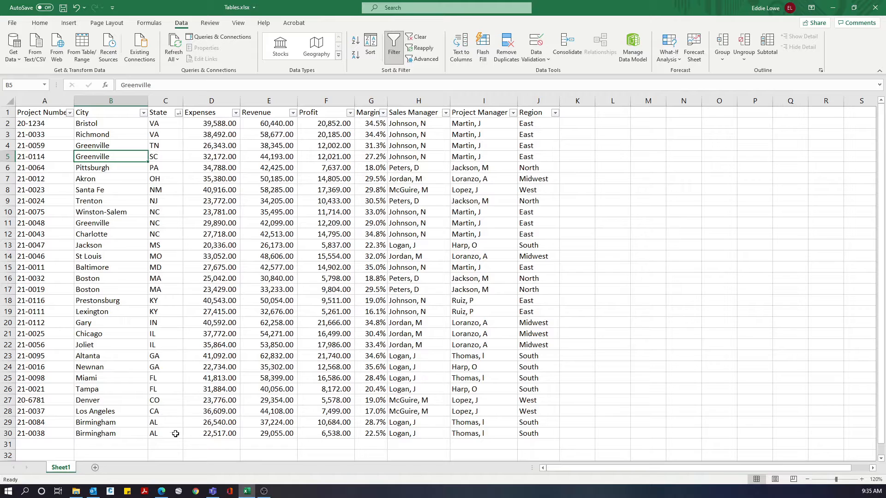
Filter the State column to show only FL, and clear that filter again
{"action": "left_click", "coordinate": [179, 113]}
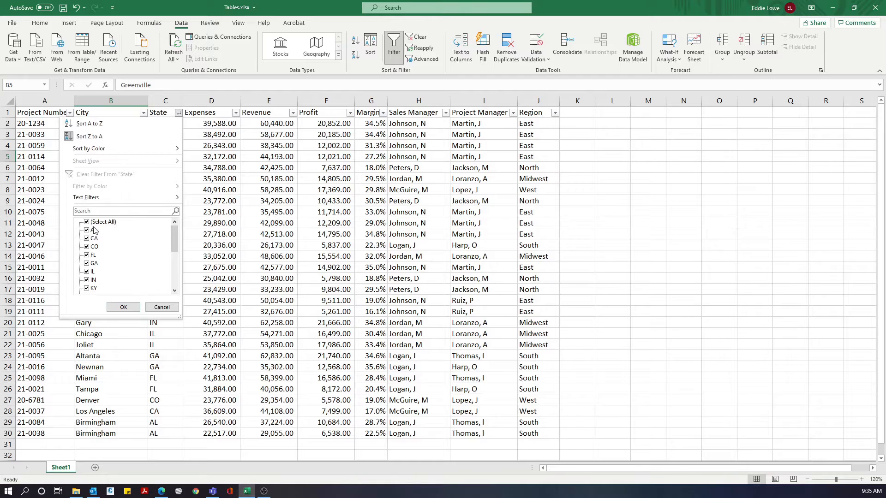
{"action": "left_click", "coordinate": [88, 223]}
{"action": "scroll", "coordinate": [105, 249], "scroll_direction": "down", "scroll_amount": 1}
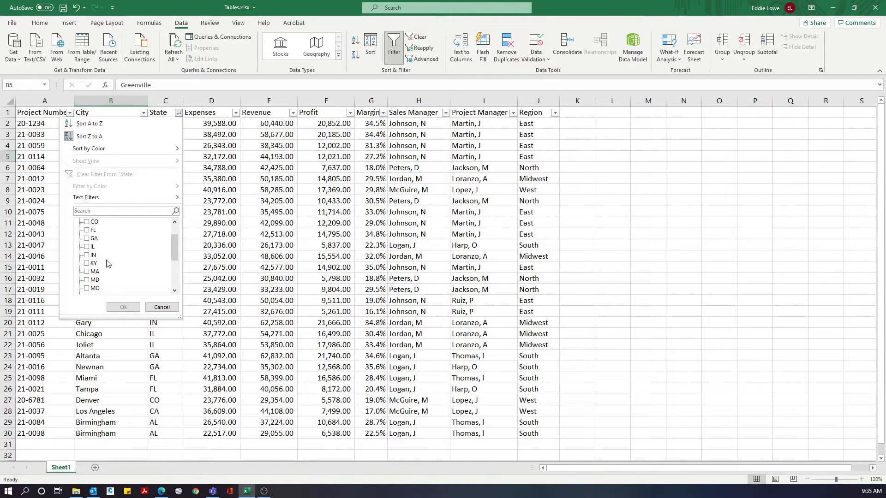
{"action": "scroll", "coordinate": [105, 252], "scroll_direction": "up", "scroll_amount": 1}
{"action": "left_click", "coordinate": [87, 256]}
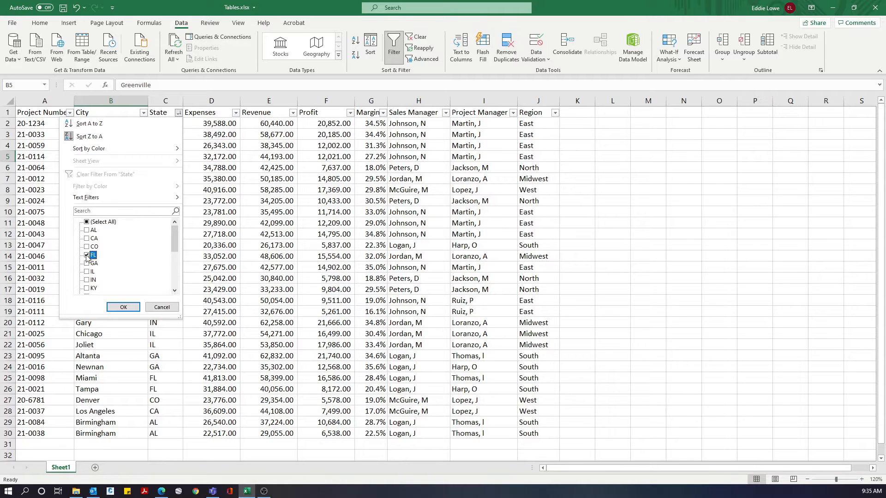
{"action": "left_click", "coordinate": [126, 307]}
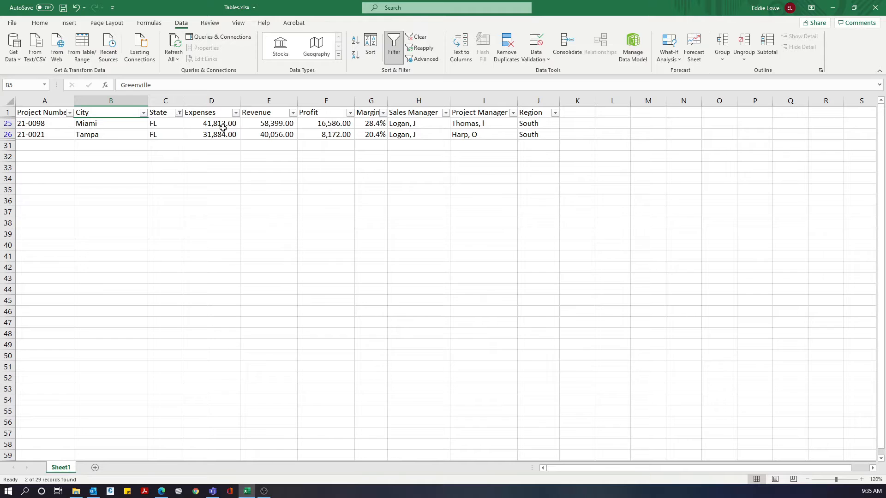
{"action": "left_click", "coordinate": [179, 113]}
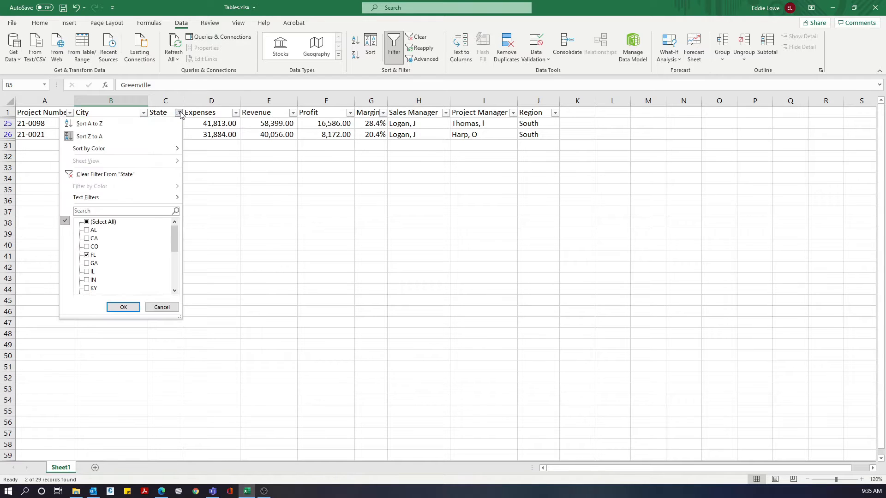
{"action": "left_click", "coordinate": [125, 175]}
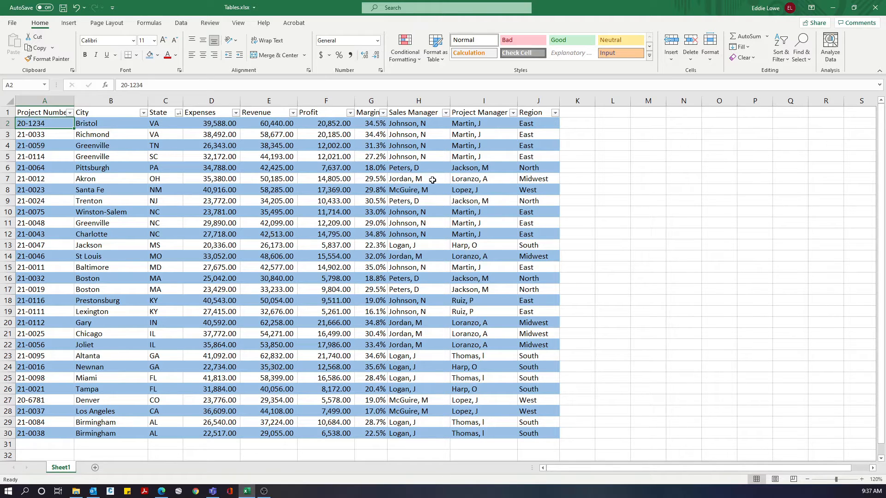
Sort the data by the Project Manager column from A to Z
{"action": "left_click", "coordinate": [514, 113]}
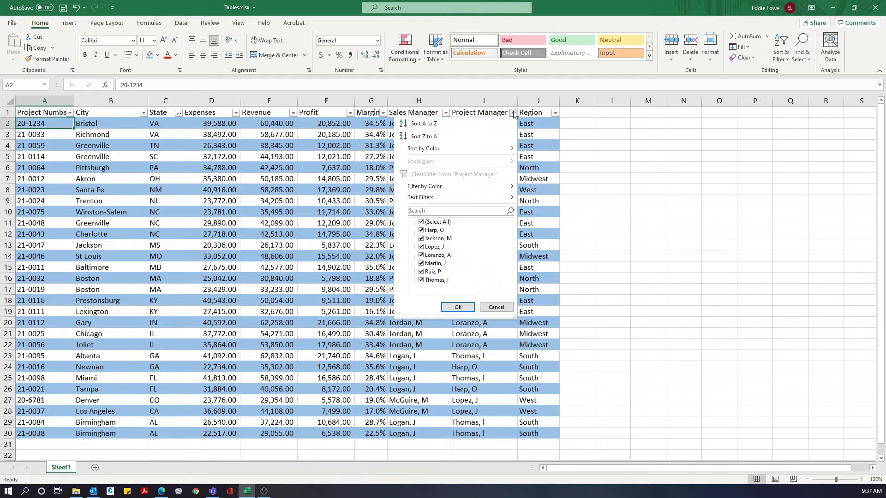
{"action": "left_click", "coordinate": [447, 125]}
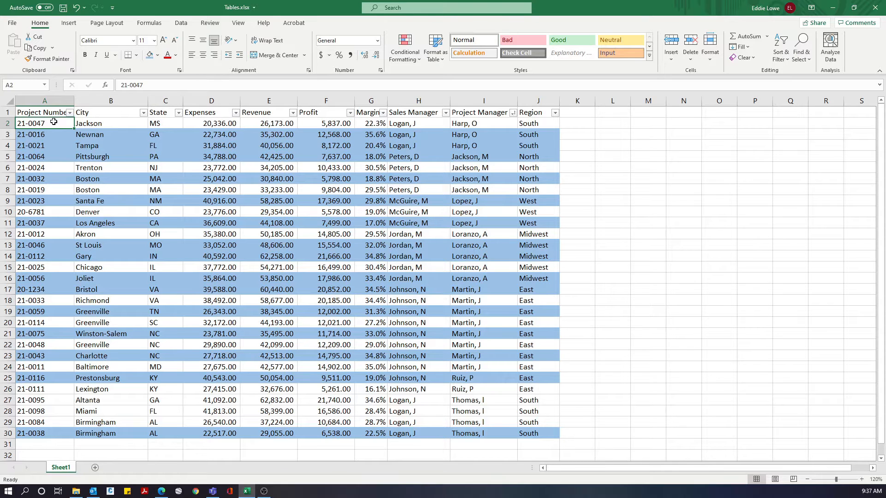
{"action": "left_click", "coordinate": [174, 242]}
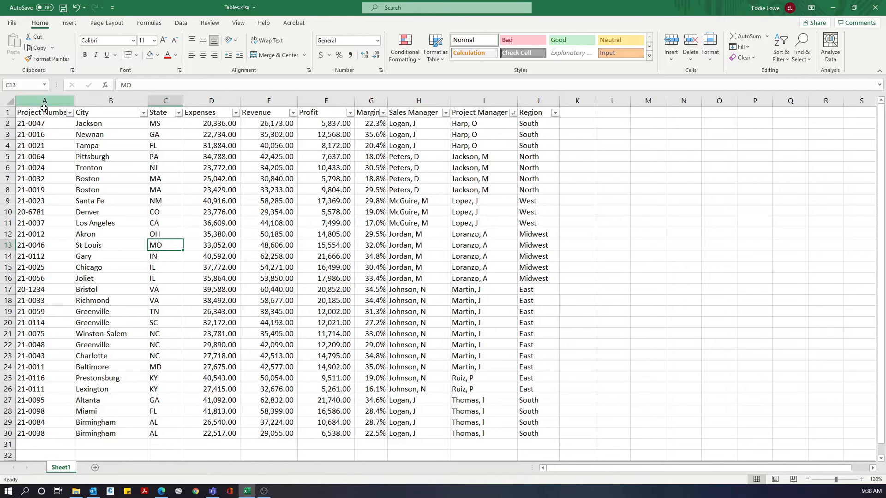
Convert the range A1:J30 into a table, keeping its first row as headers
{"action": "left_click_drag", "start_coordinate": [44, 112], "coordinate": [530, 438]}
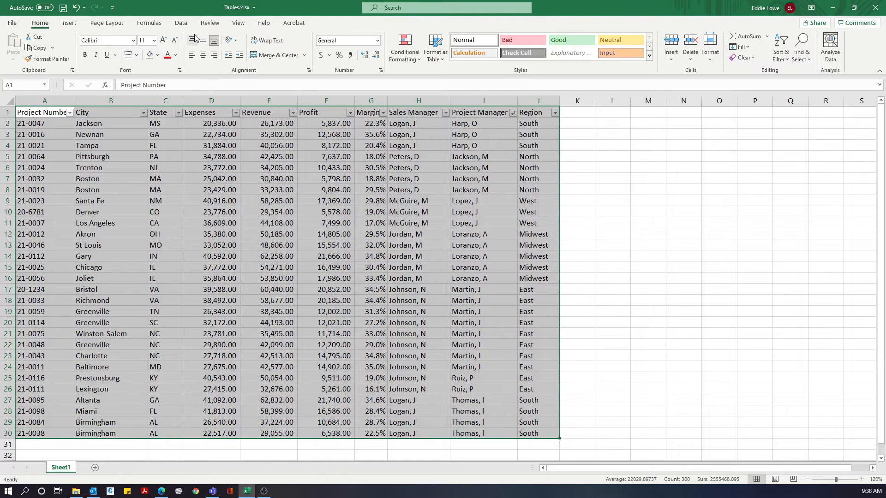
{"action": "left_click", "coordinate": [69, 27]}
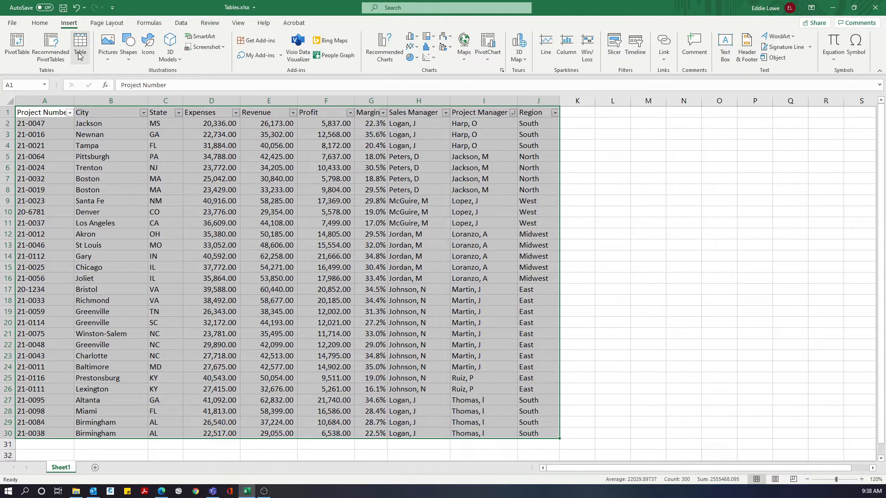
{"action": "left_click", "coordinate": [80, 43]}
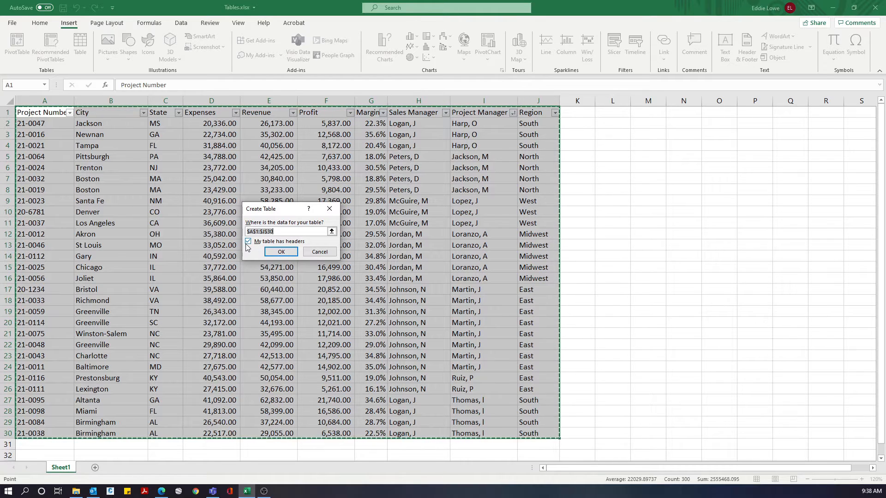
{"action": "left_click", "coordinate": [274, 253]}
Sort the new table by the City column from A to Z
{"action": "left_click", "coordinate": [214, 239]}
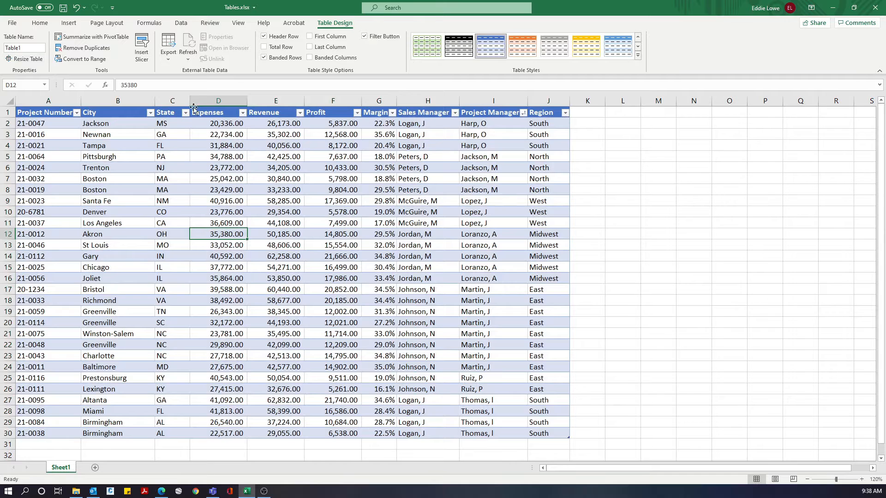
{"action": "left_click", "coordinate": [150, 113]}
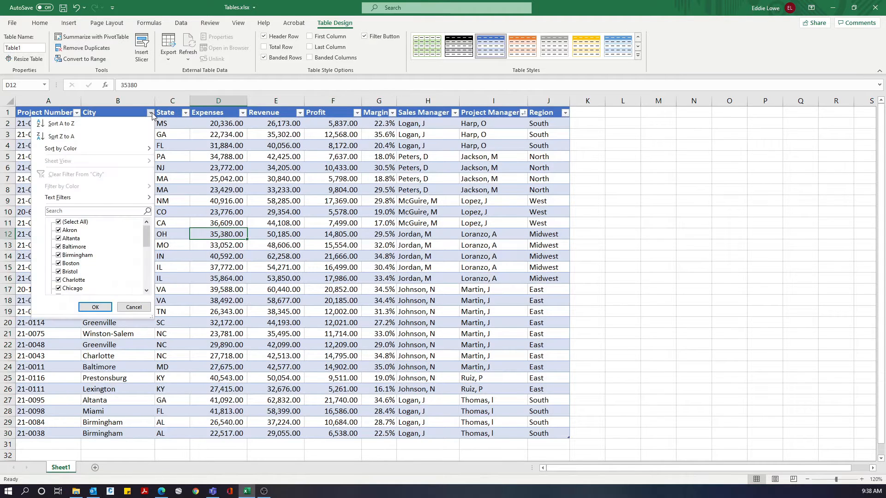
{"action": "left_click", "coordinate": [61, 124]}
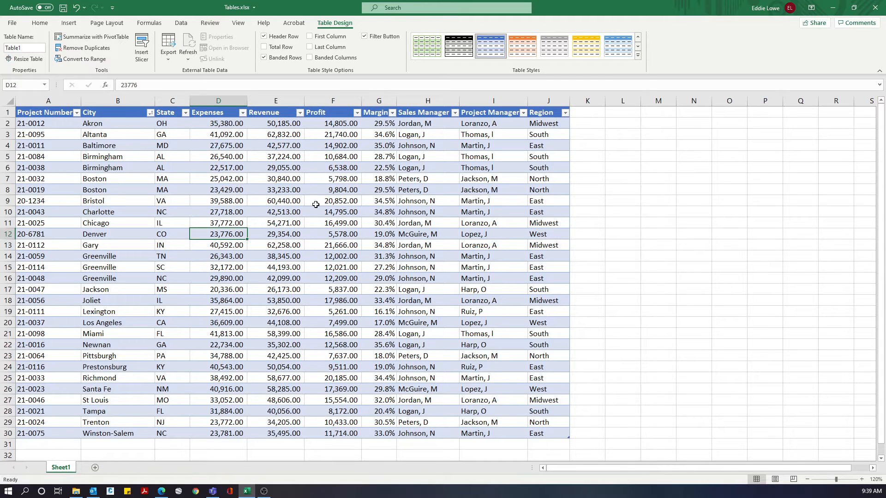
Add a total row to the table and set the Region column's total to None
{"action": "left_click", "coordinate": [264, 47]}
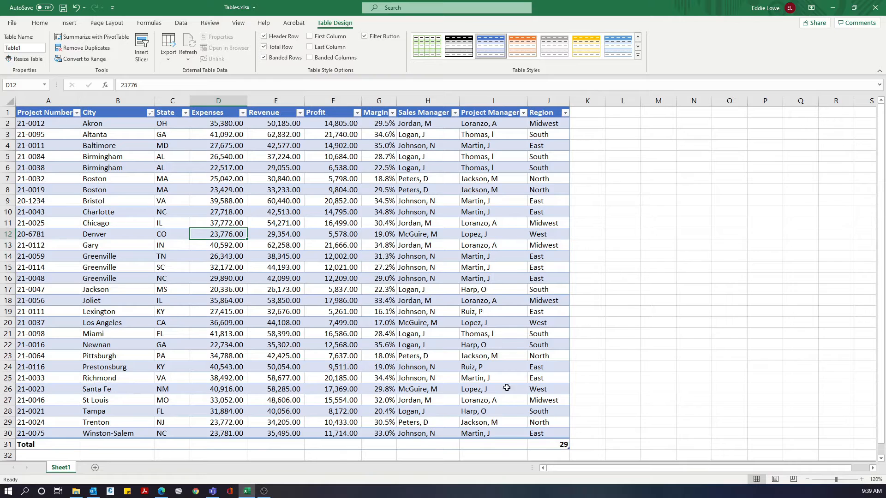
{"action": "left_click", "coordinate": [551, 446]}
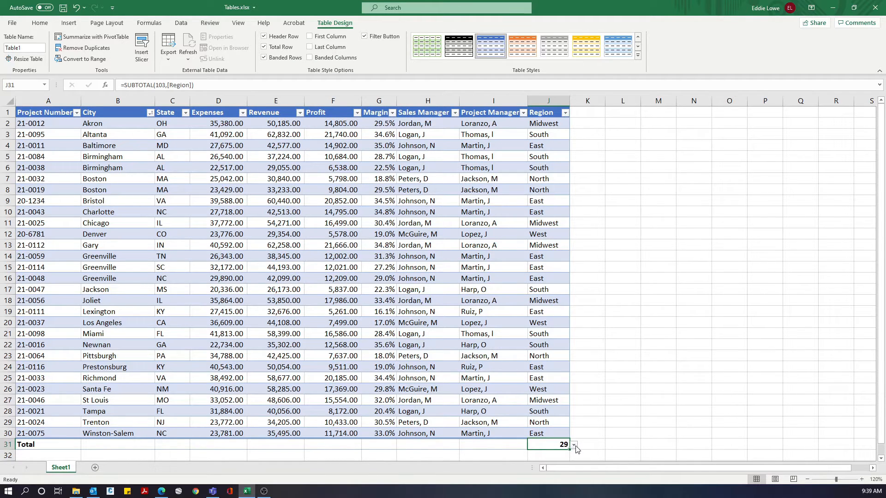
{"action": "scroll", "coordinate": [576, 450], "scroll_direction": "down", "scroll_amount": 2}
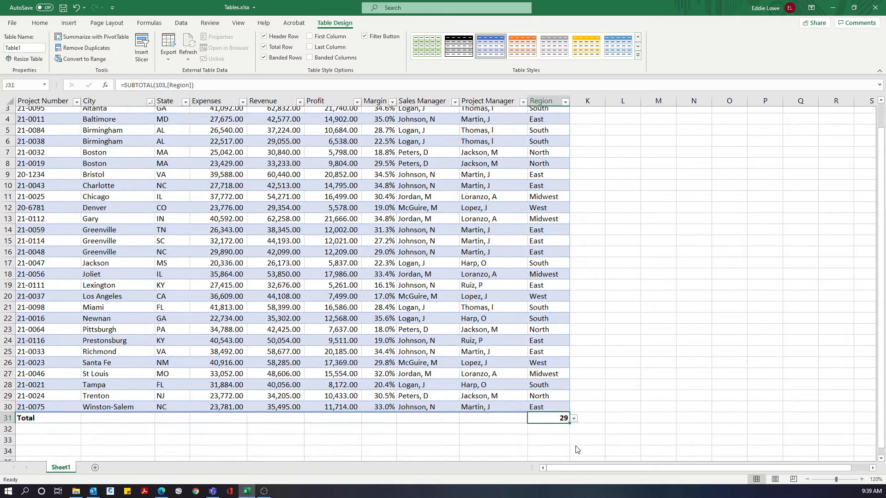
{"action": "left_click", "coordinate": [575, 379]}
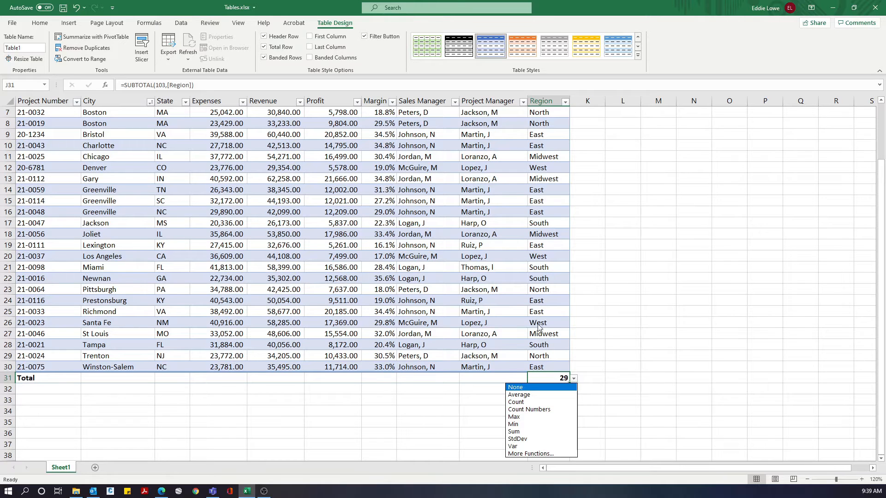
{"action": "left_click", "coordinate": [515, 387]}
Set the Expenses column's cell in the total row to Sum
{"action": "scroll", "coordinate": [241, 373], "scroll_direction": "up", "scroll_amount": 1}
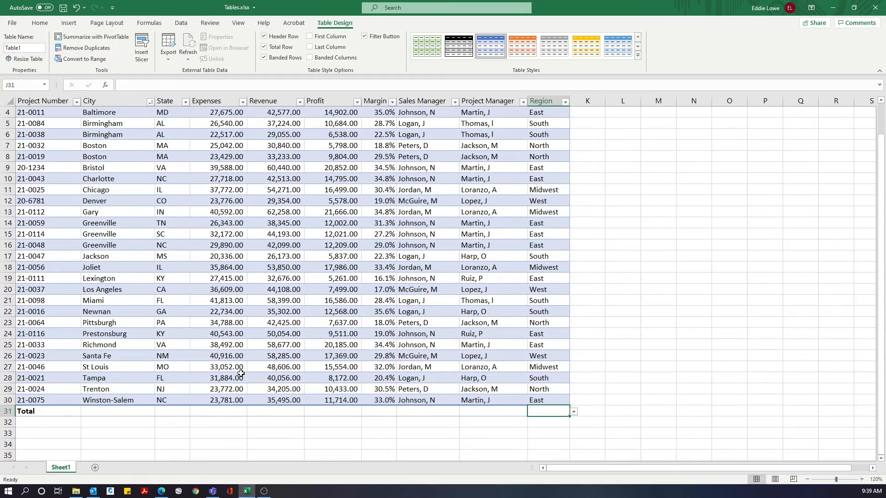
{"action": "left_click", "coordinate": [230, 413]}
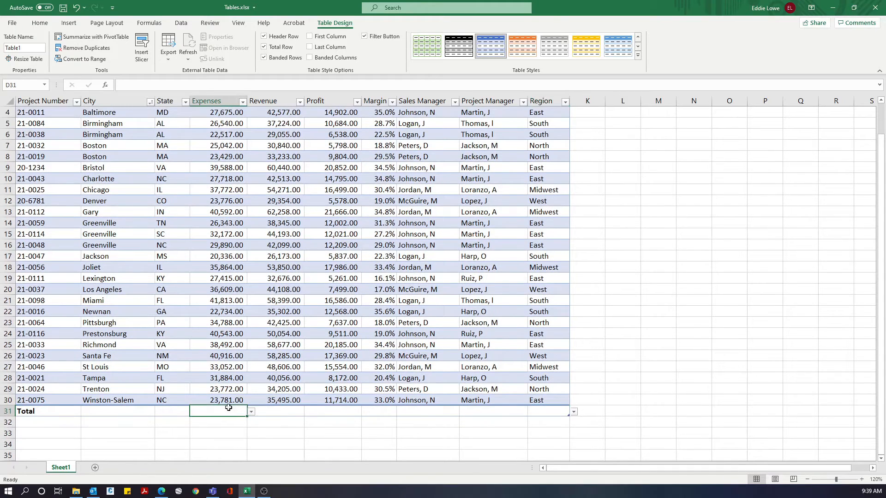
{"action": "left_click", "coordinate": [252, 413]}
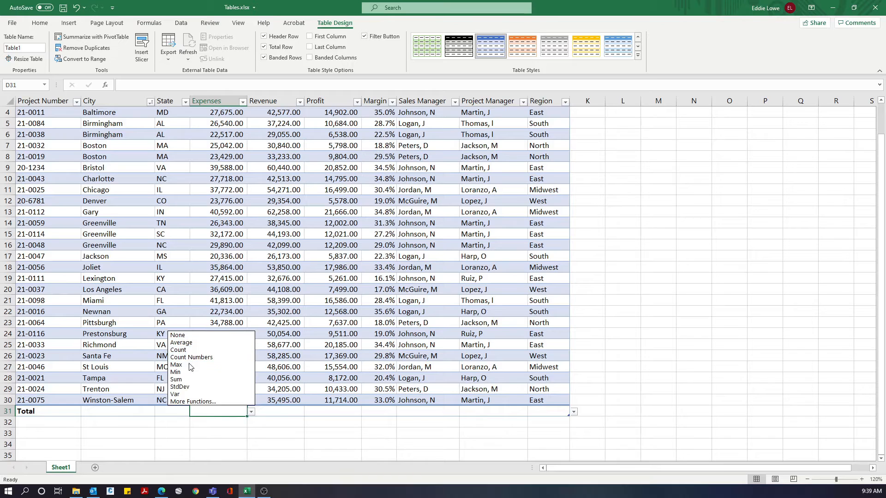
{"action": "left_click", "coordinate": [184, 379]}
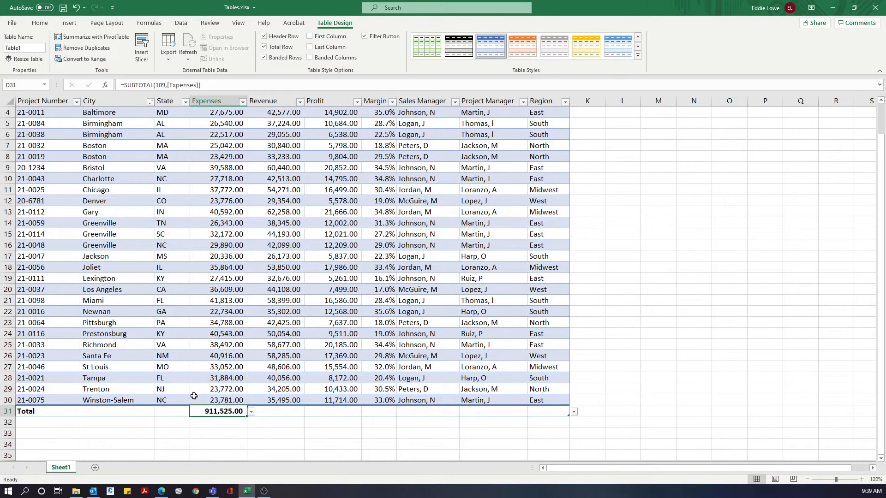
Set the Revenue and Profit cells in the total row to Sum
{"action": "left_click", "coordinate": [272, 412]}
{"action": "left_click", "coordinate": [311, 413]}
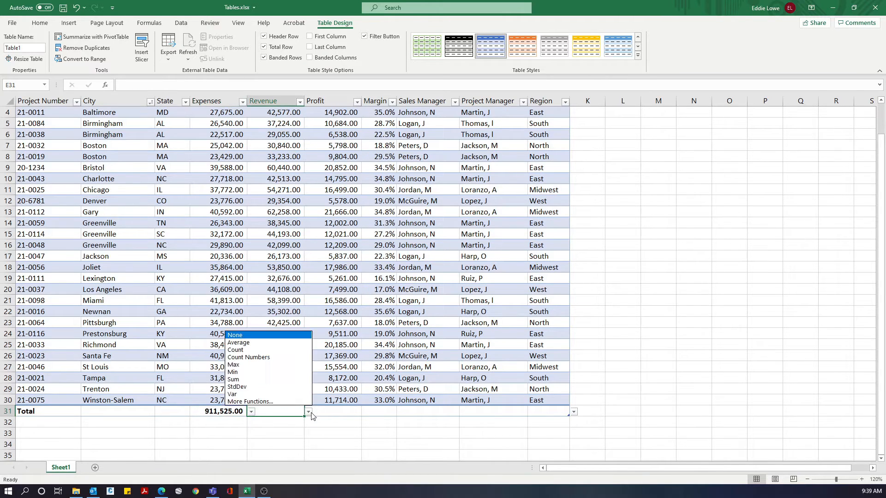
{"action": "left_click", "coordinate": [242, 380]}
{"action": "left_click", "coordinate": [352, 415]}
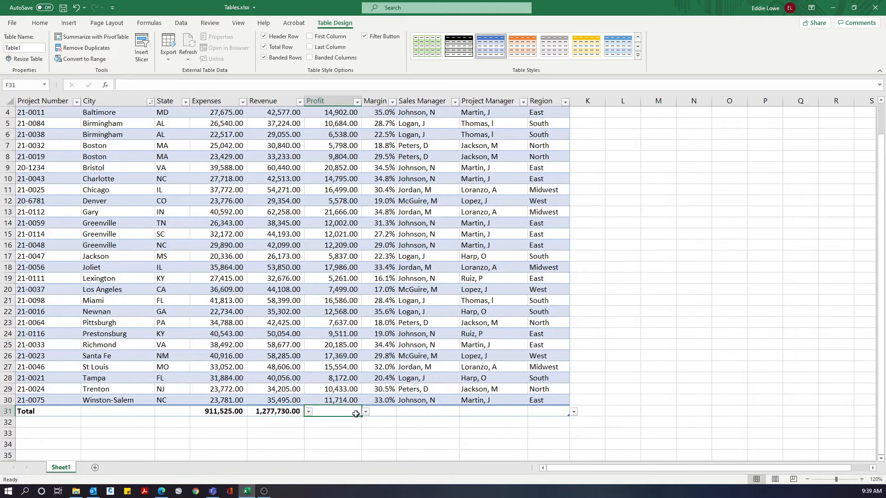
{"action": "left_click", "coordinate": [365, 412]}
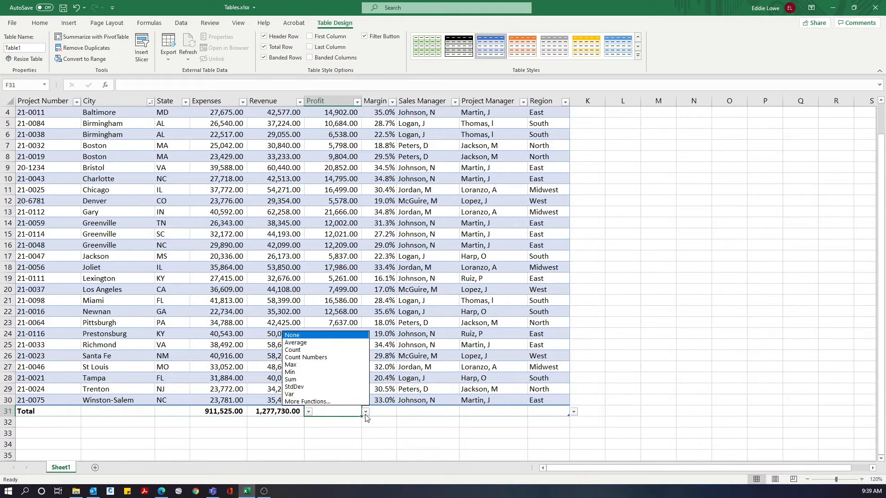
{"action": "left_click", "coordinate": [296, 379]}
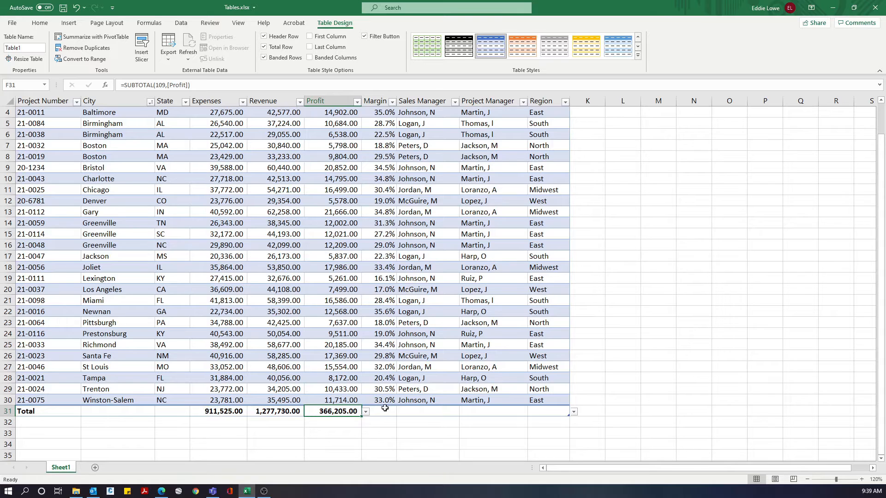
Set the Margin column's cell in the total row to Average
{"action": "left_click", "coordinate": [384, 410]}
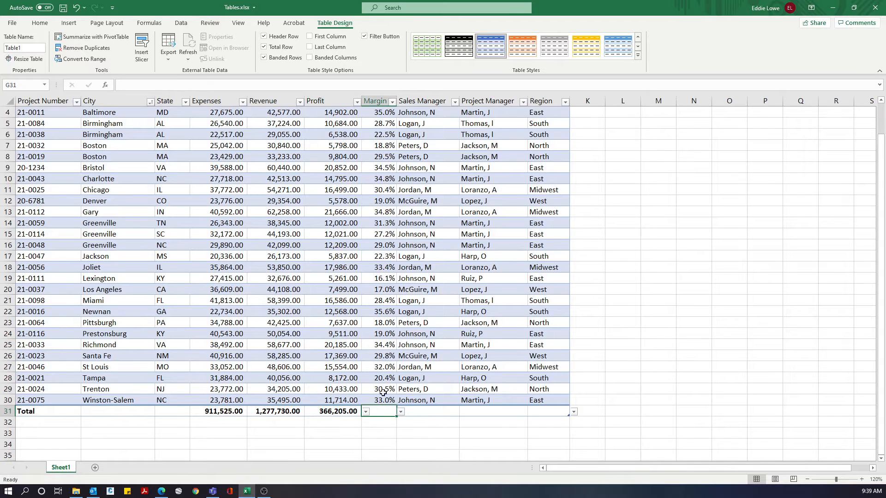
{"action": "left_click", "coordinate": [400, 412]}
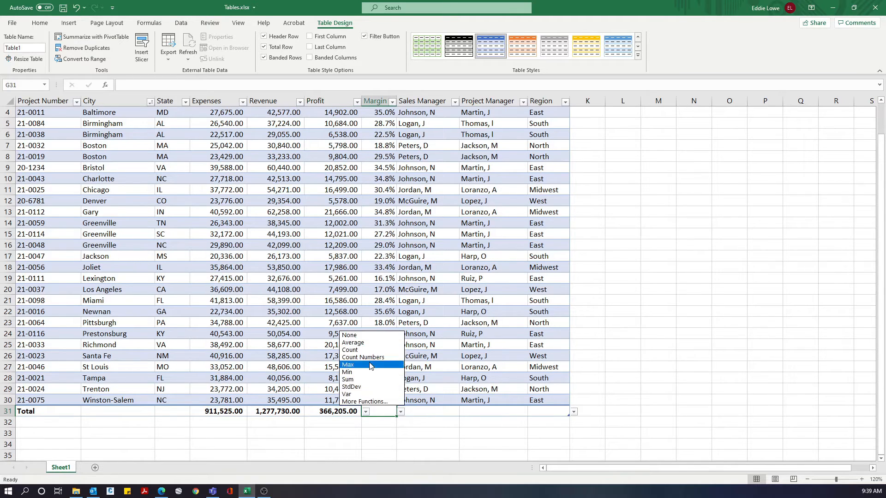
{"action": "left_click", "coordinate": [366, 344]}
{"action": "left_click", "coordinate": [358, 422]}
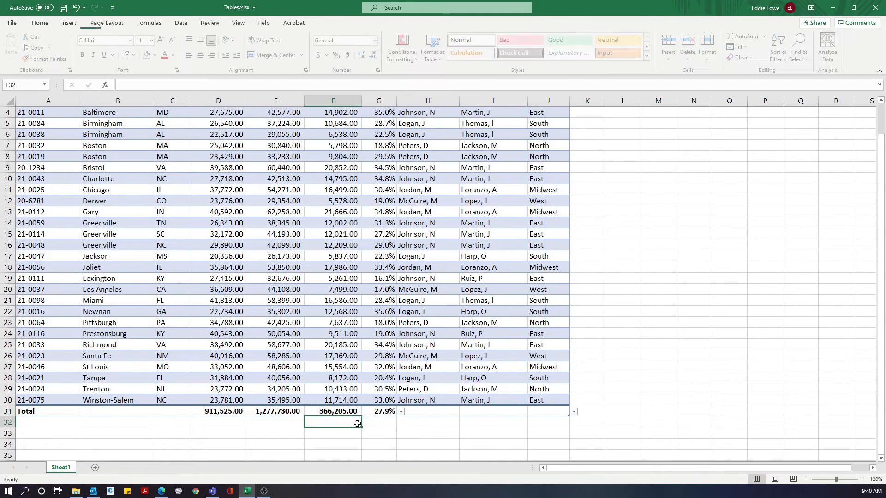
Filter the State column to show only MD
{"action": "scroll", "coordinate": [328, 392], "scroll_direction": "up", "scroll_amount": 1}
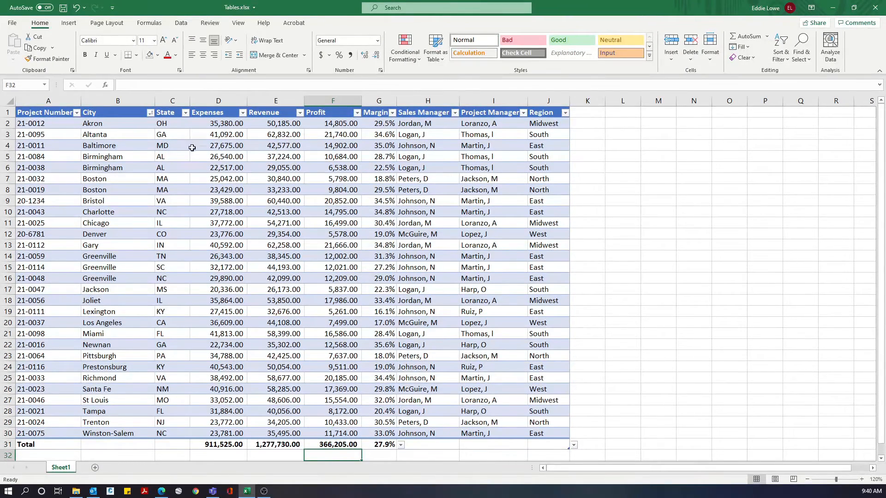
{"action": "left_click", "coordinate": [186, 114]}
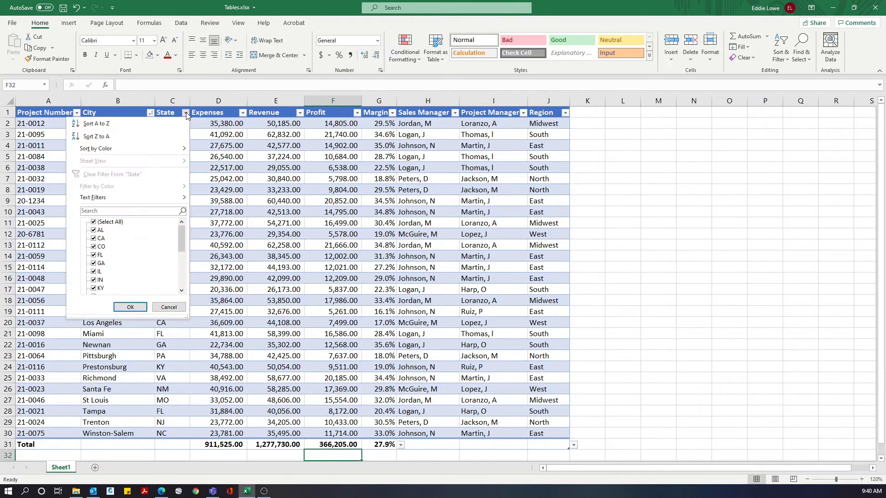
{"action": "left_click", "coordinate": [95, 222]}
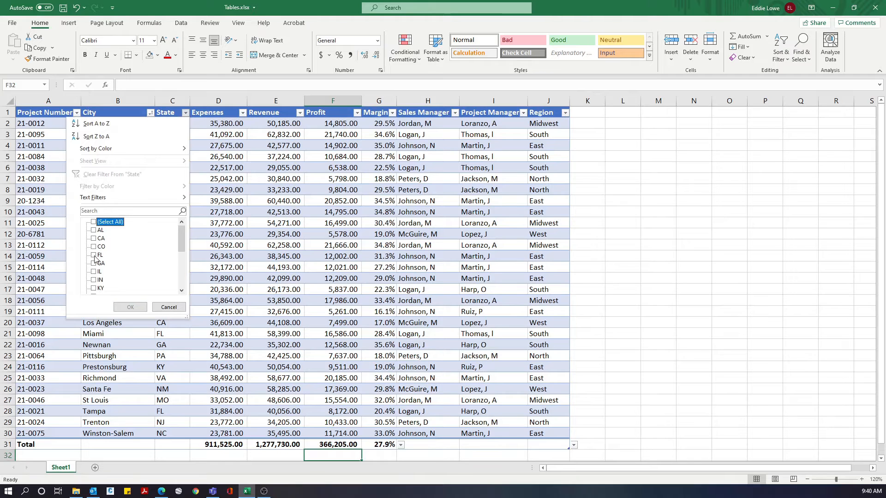
{"action": "scroll", "coordinate": [95, 258], "scroll_direction": "down", "scroll_amount": 1}
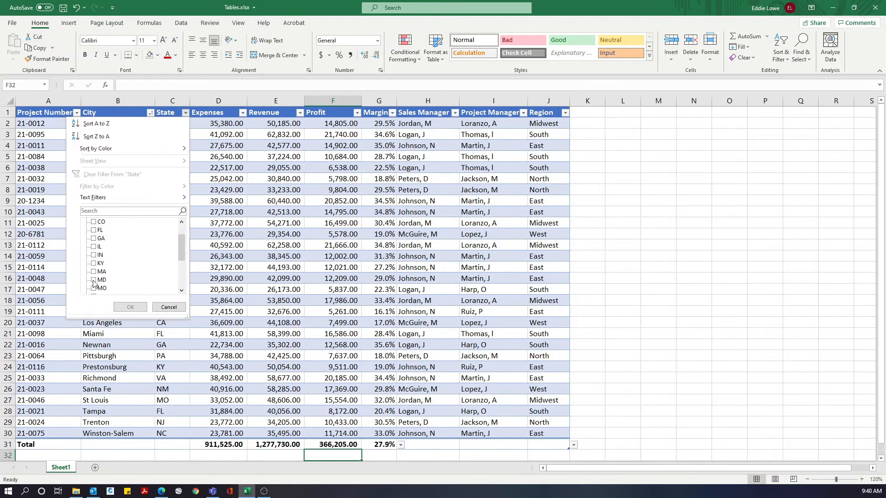
{"action": "left_click", "coordinate": [94, 281]}
{"action": "left_click", "coordinate": [131, 308]}
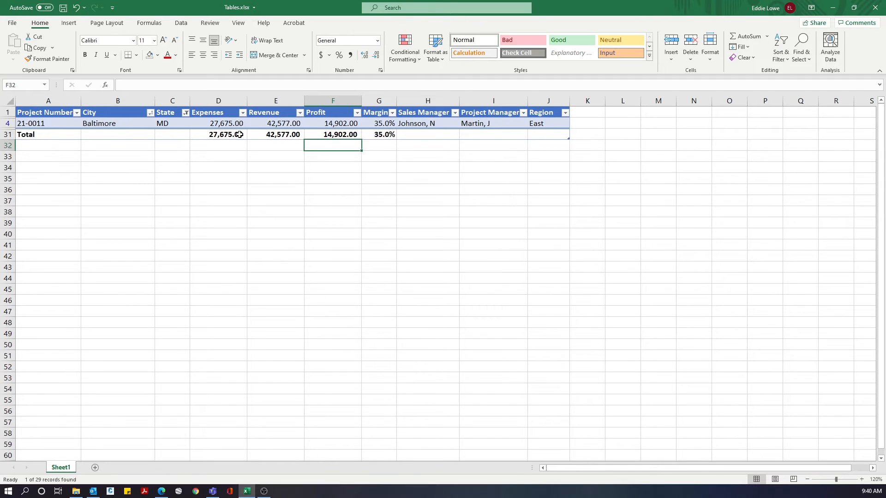
Add GA and IL to the State column's filter
{"action": "left_click", "coordinate": [186, 113]}
{"action": "left_click", "coordinate": [94, 264]}
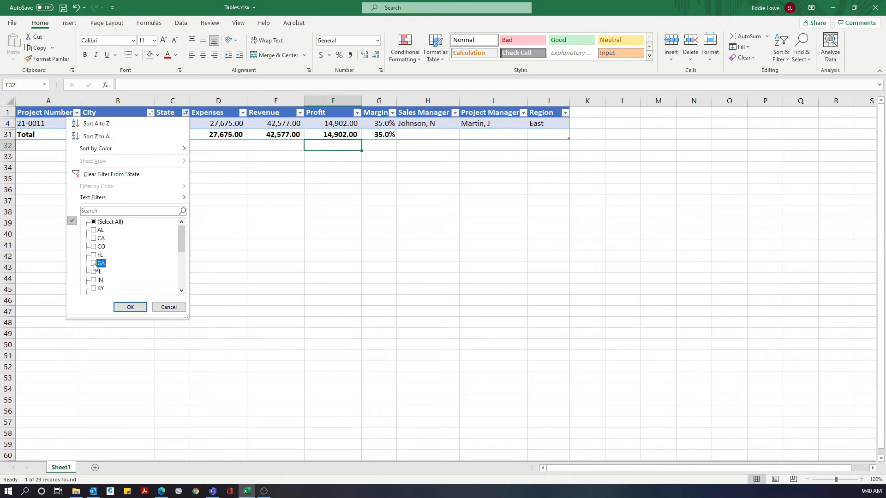
{"action": "left_click", "coordinate": [94, 272]}
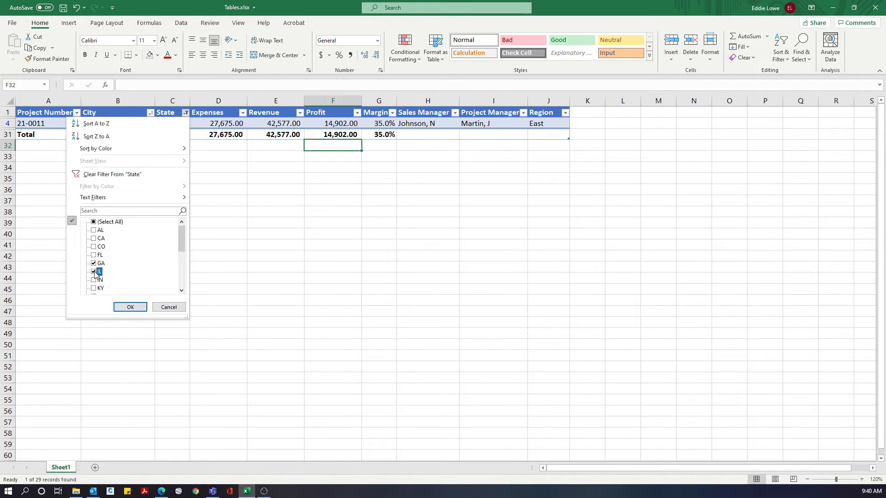
{"action": "left_click", "coordinate": [131, 308]}
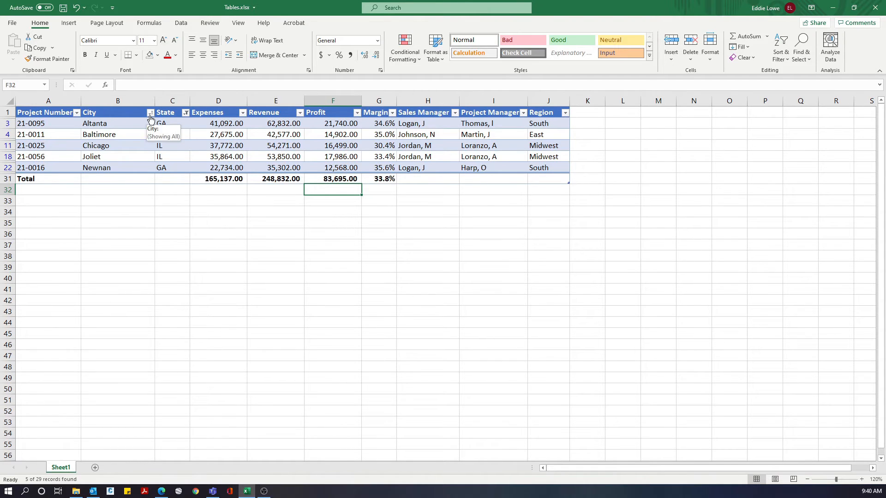
Clear the filter from the State column and look over the full table
{"action": "left_click", "coordinate": [186, 113]}
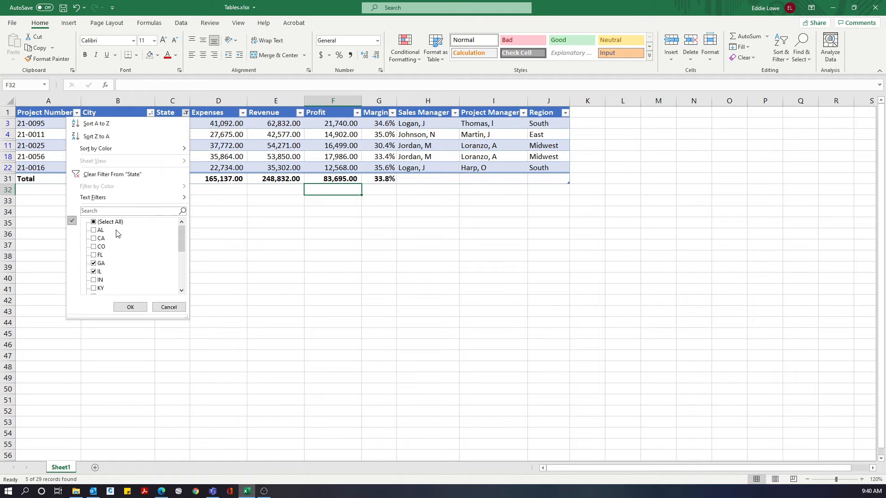
{"action": "left_click", "coordinate": [99, 174]}
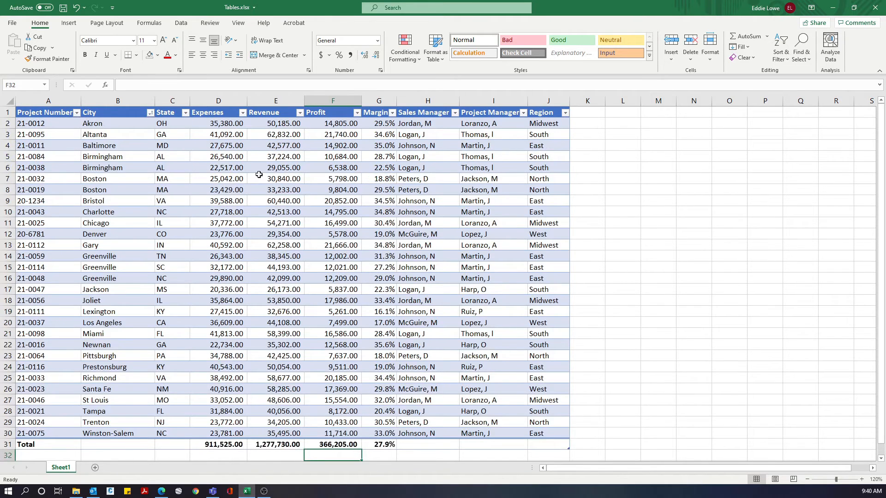
{"action": "scroll", "coordinate": [259, 175], "scroll_direction": "down", "scroll_amount": 3}
{"action": "scroll", "coordinate": [259, 175], "scroll_direction": "up", "scroll_amount": 3}
Remove the total row from the project table
{"action": "left_click", "coordinate": [246, 223]}
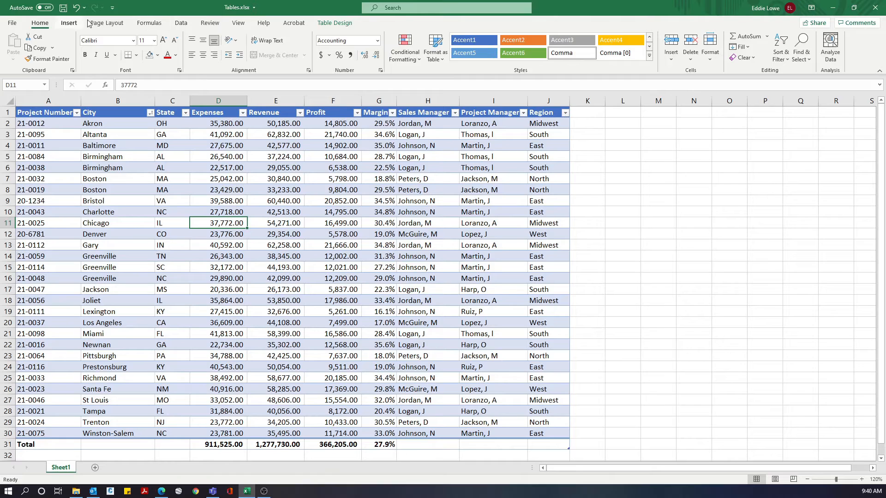
{"action": "left_click", "coordinate": [337, 24]}
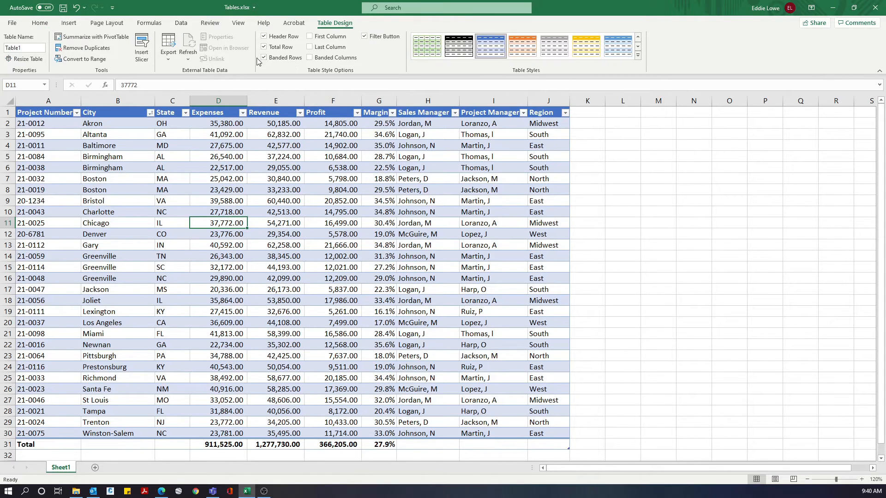
{"action": "left_click", "coordinate": [265, 48]}
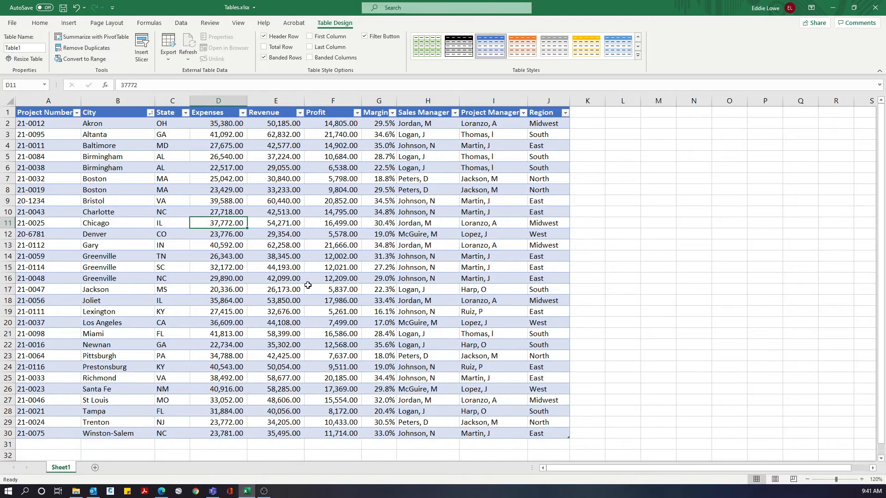
Convert the project table to a normal range
{"action": "right_click", "coordinate": [307, 255]}
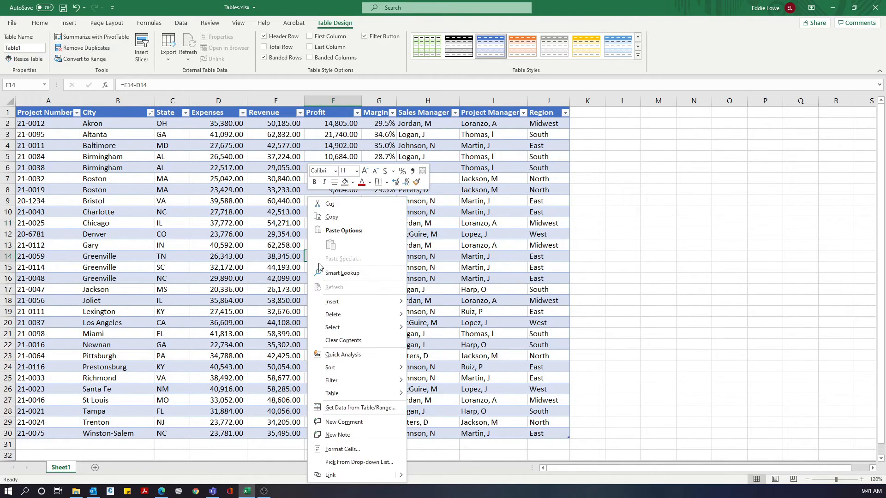
{"action": "mouse_move", "coordinate": [346, 393]}
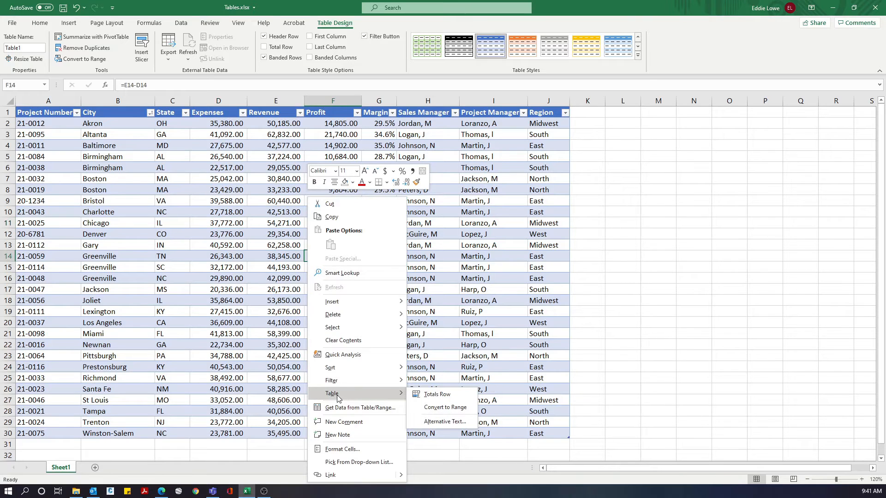
{"action": "left_click", "coordinate": [433, 408]}
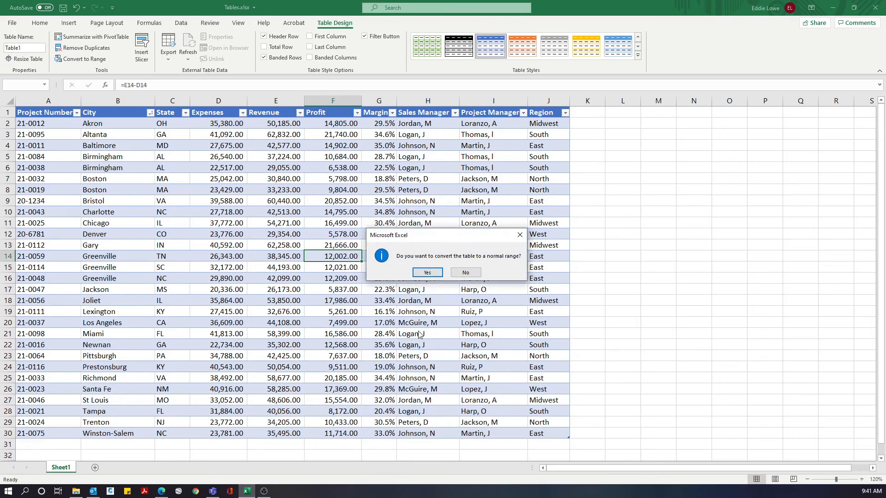
{"action": "left_click", "coordinate": [427, 272]}
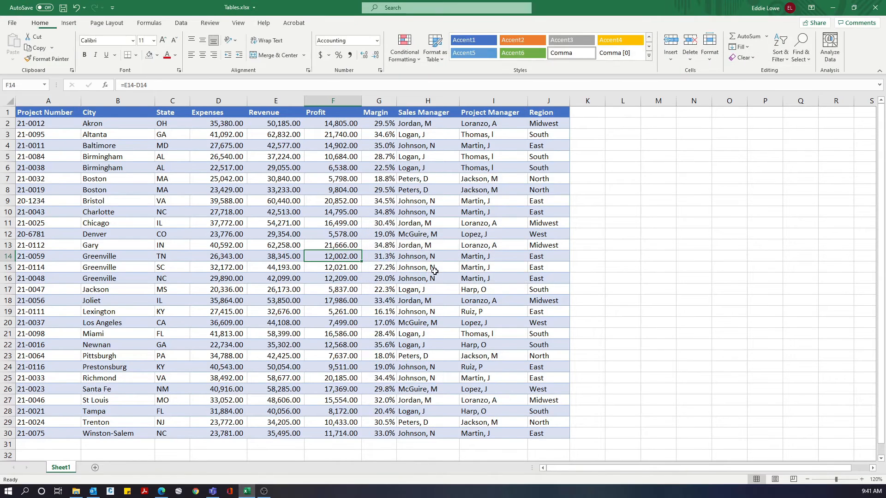
Remove the fill color from the whole data range, including the header row, A1:J30
{"action": "left_click", "coordinate": [200, 237]}
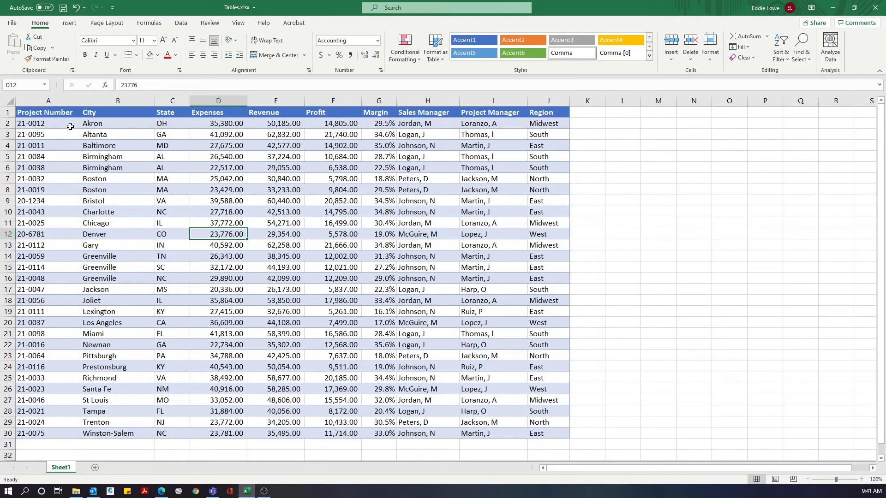
{"action": "left_click_drag", "start_coordinate": [29, 111], "coordinate": [556, 436]}
{"action": "left_click", "coordinate": [157, 55]}
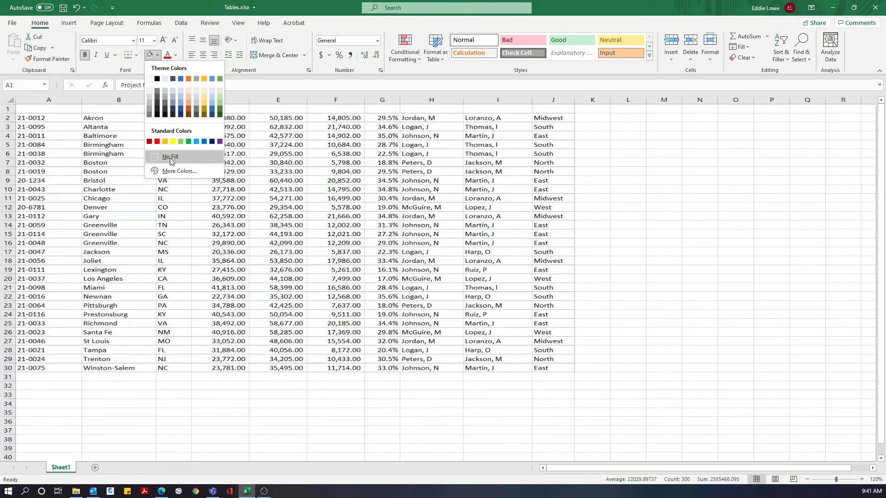
{"action": "left_click", "coordinate": [169, 158]}
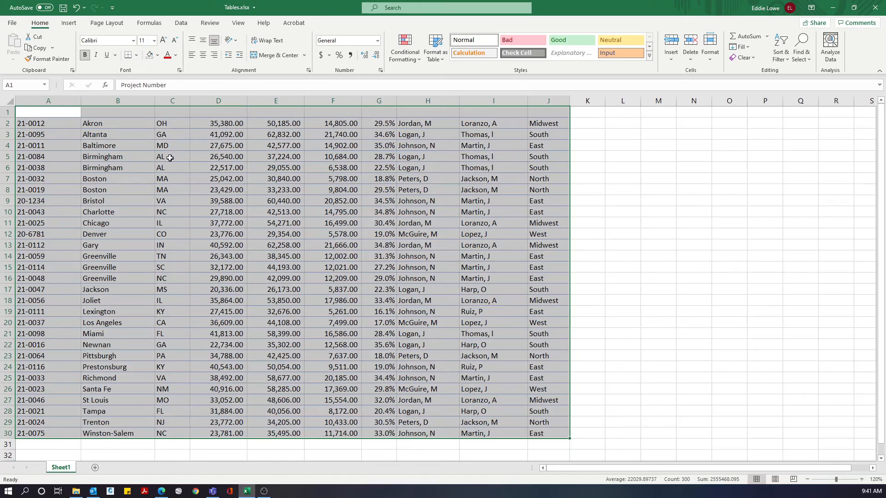
Set the font color of the header cells A1:J1 to Automatic
{"action": "left_click_drag", "start_coordinate": [71, 109], "coordinate": [538, 110]}
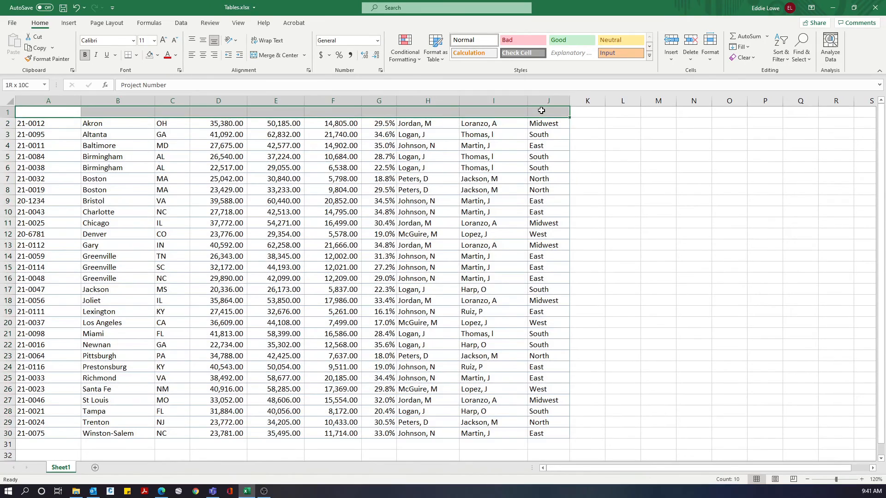
{"action": "left_click", "coordinate": [176, 55]}
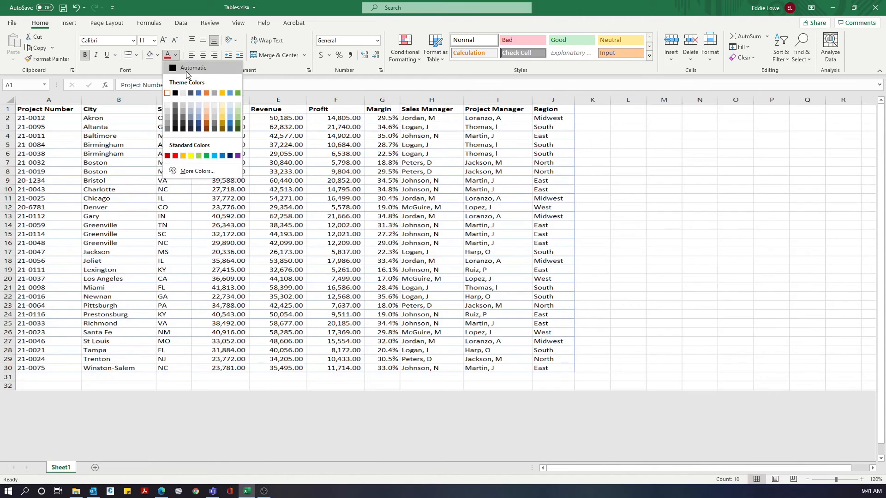
{"action": "left_click", "coordinate": [186, 71]}
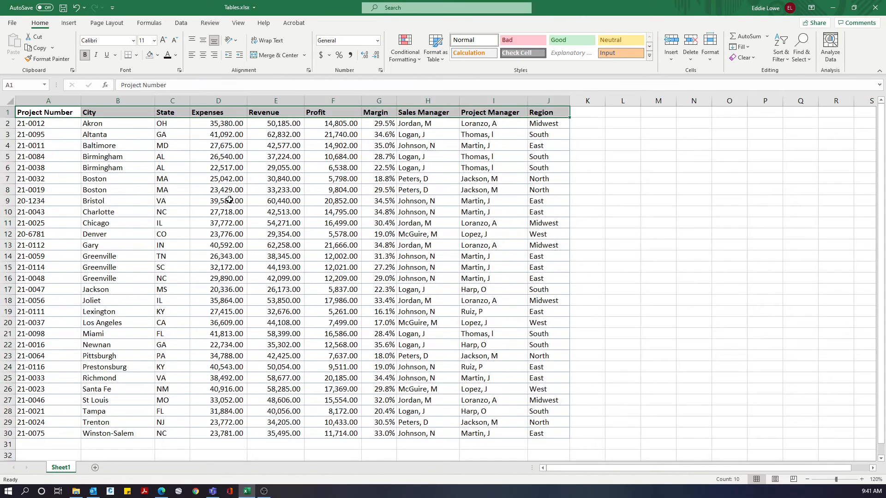
{"action": "left_click", "coordinate": [282, 245]}
{"action": "left_click", "coordinate": [201, 199]}
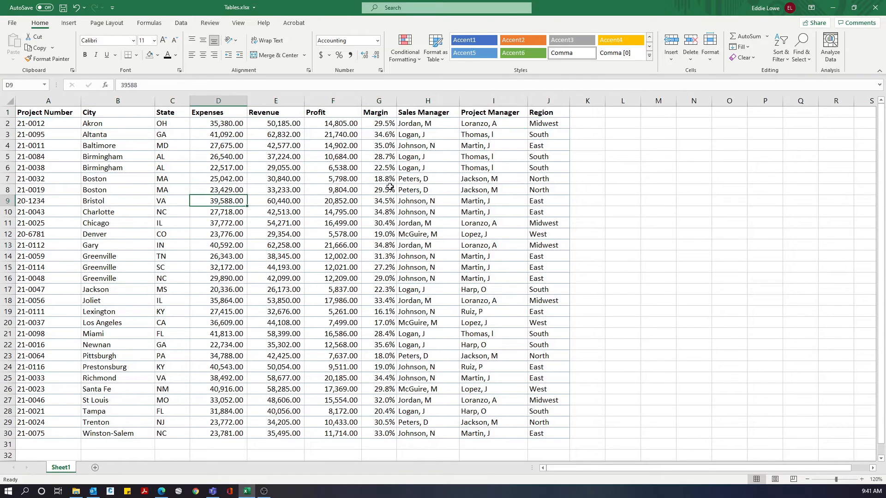
{"action": "left_click", "coordinate": [446, 186]}
{"action": "left_click", "coordinate": [443, 277]}
{"action": "left_click", "coordinate": [282, 278]}
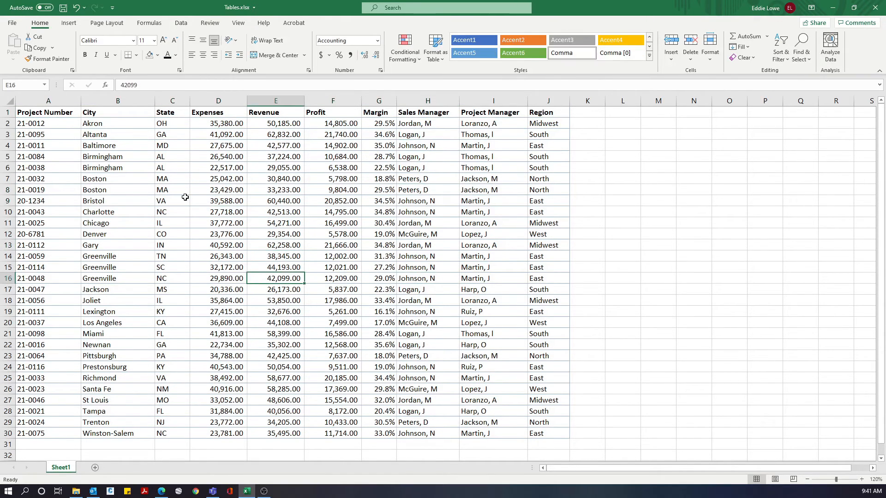
Create a table from the range A1:J30, with the first row as its headers
{"action": "left_click", "coordinate": [222, 178]}
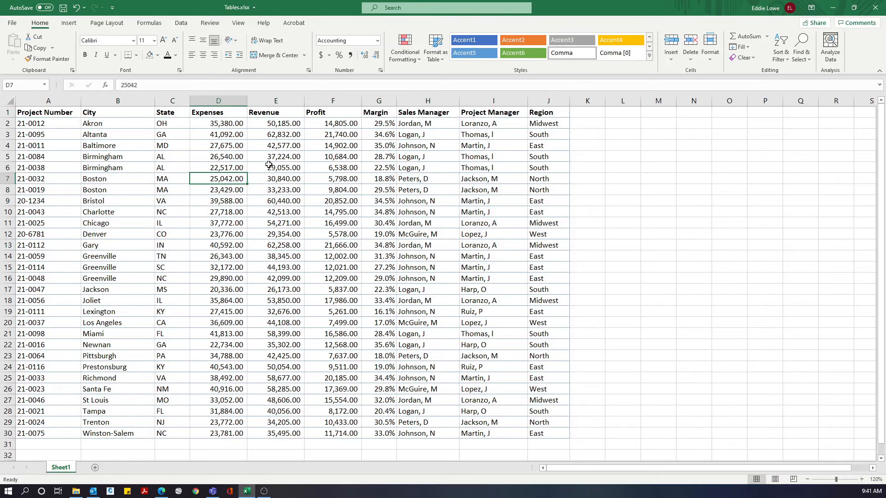
{"action": "key", "text": "ctrl+t"}
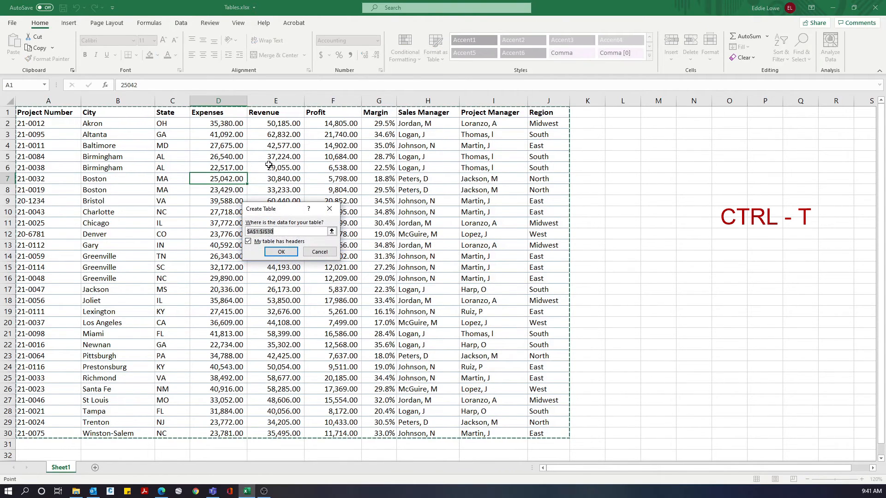
{"action": "left_click", "coordinate": [281, 251]}
Apply the green banded style from the second row of the Medium table styles to the table
{"action": "left_click", "coordinate": [250, 235]}
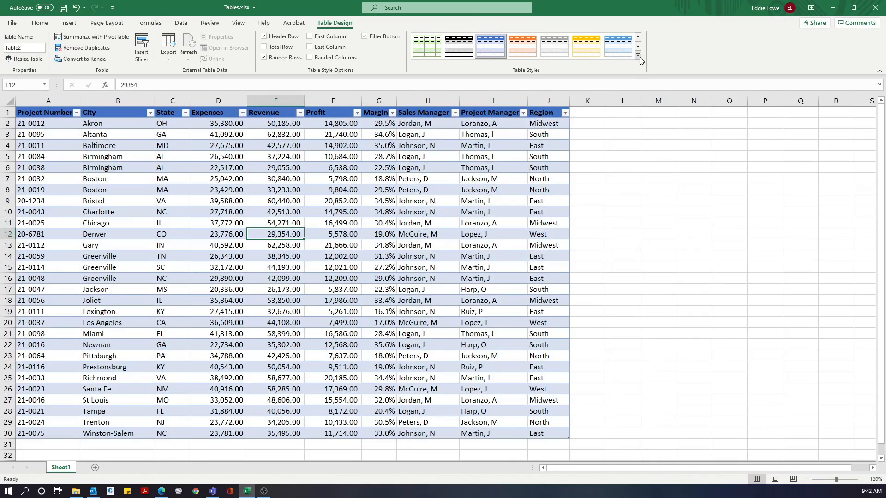
{"action": "left_click", "coordinate": [638, 55]}
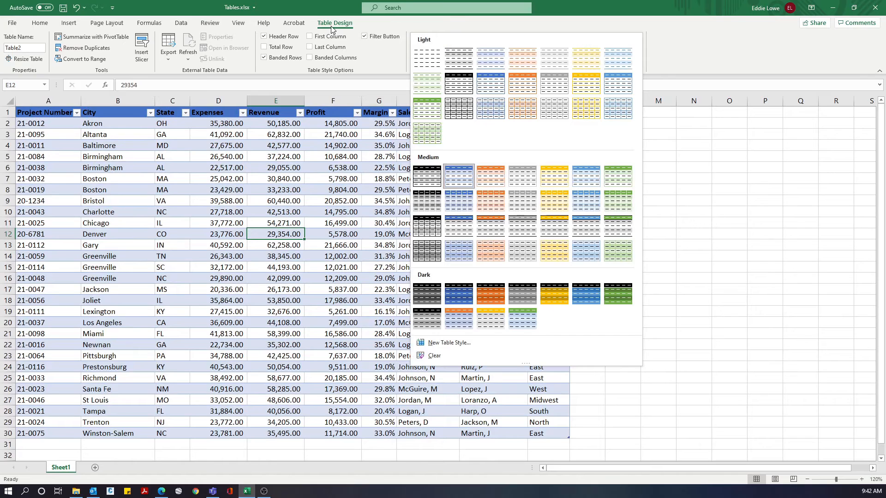
{"action": "left_click", "coordinate": [617, 204]}
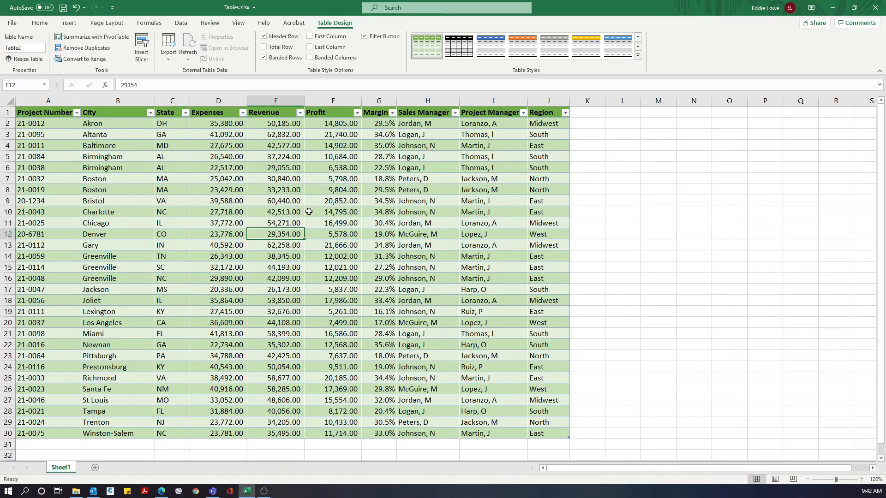
{"action": "scroll", "coordinate": [306, 248], "scroll_direction": "down", "scroll_amount": 1}
{"action": "scroll", "coordinate": [305, 248], "scroll_direction": "up", "scroll_amount": 1}
Rename the table as Projects
{"action": "left_click", "coordinate": [25, 48]}
{"action": "type", "text": "Projects"}
{"action": "key", "text": "Return"}
{"action": "left_click", "coordinate": [168, 210]}
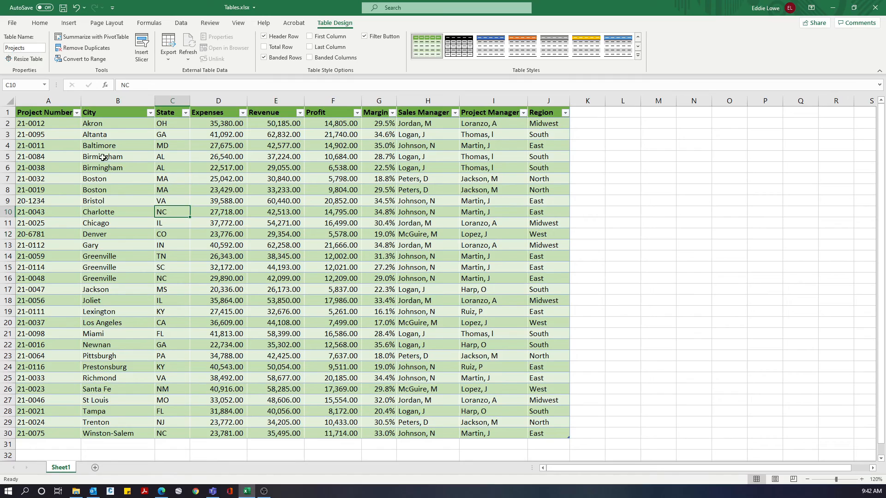